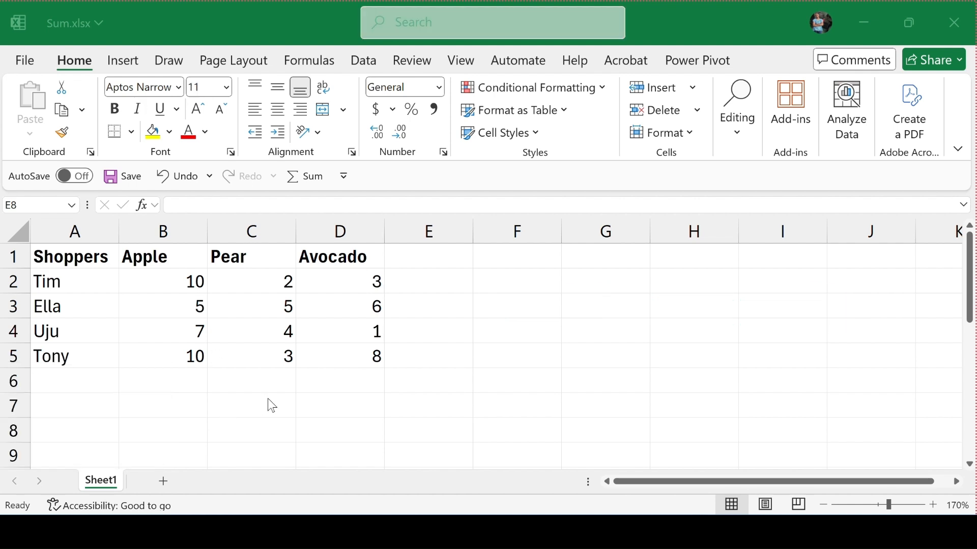
# - Total the Apple values in cell B6 with typed numbers, using the formula =10+5+7+10
pyautogui.click(178, 378)
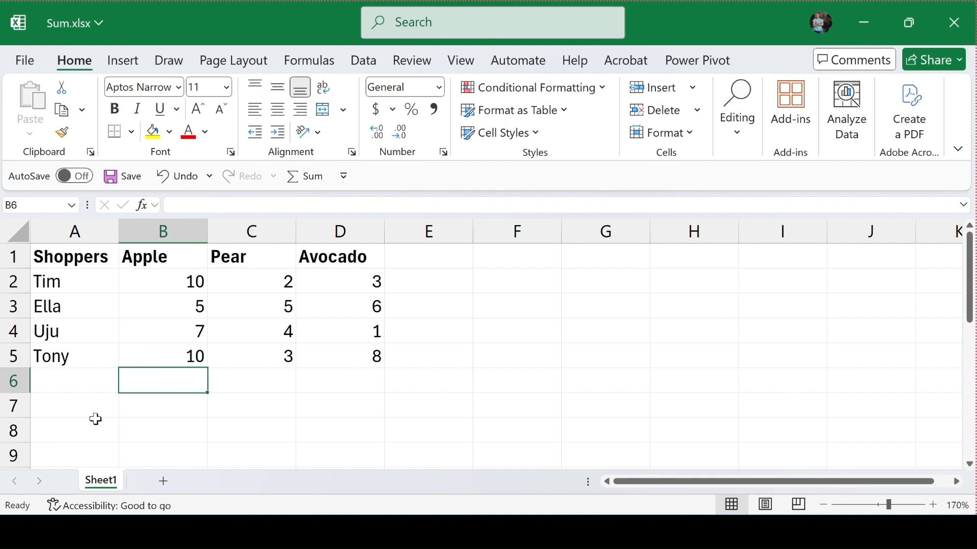
pyautogui.write('=')
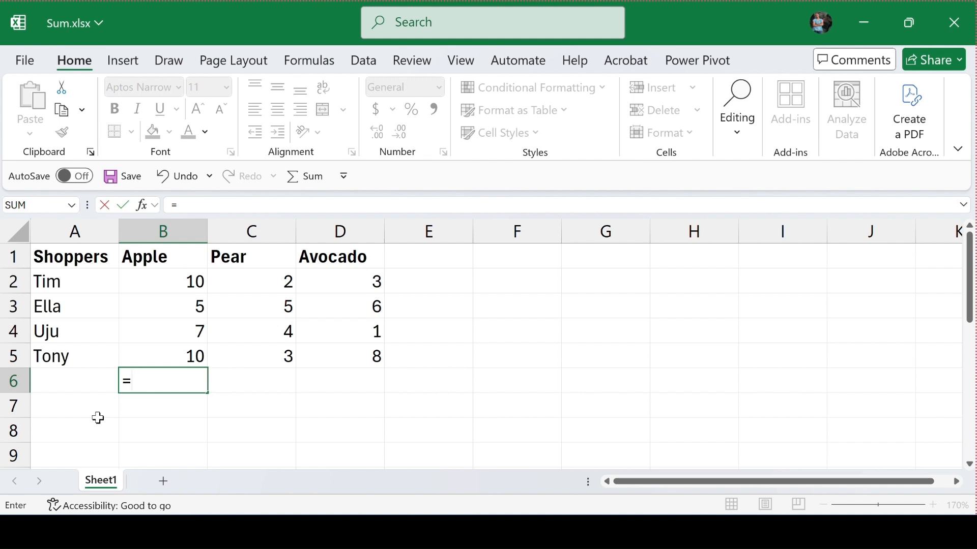
pyautogui.write('2')
pyautogui.press('BackSpace')
pyautogui.write('10')
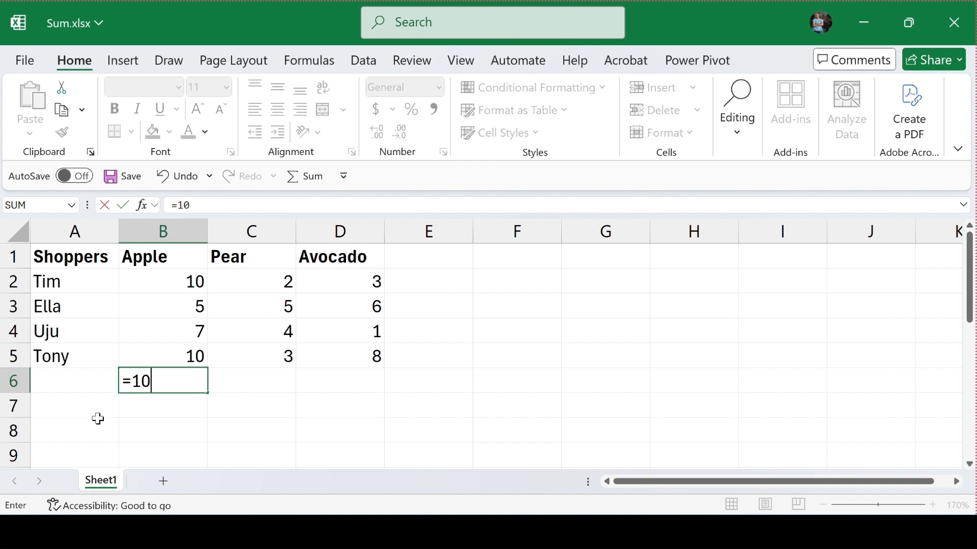
pyautogui.write('+5+7+10')
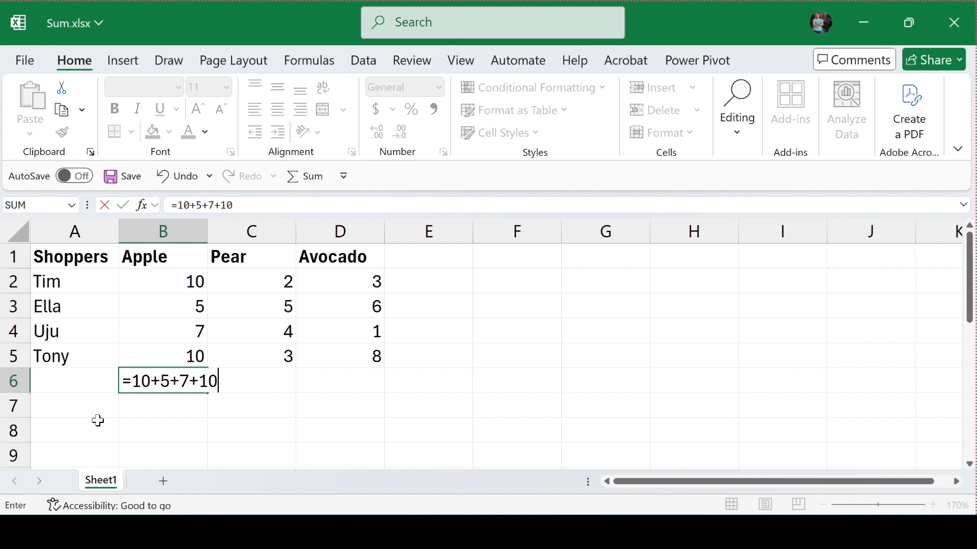
pyautogui.press('Return')
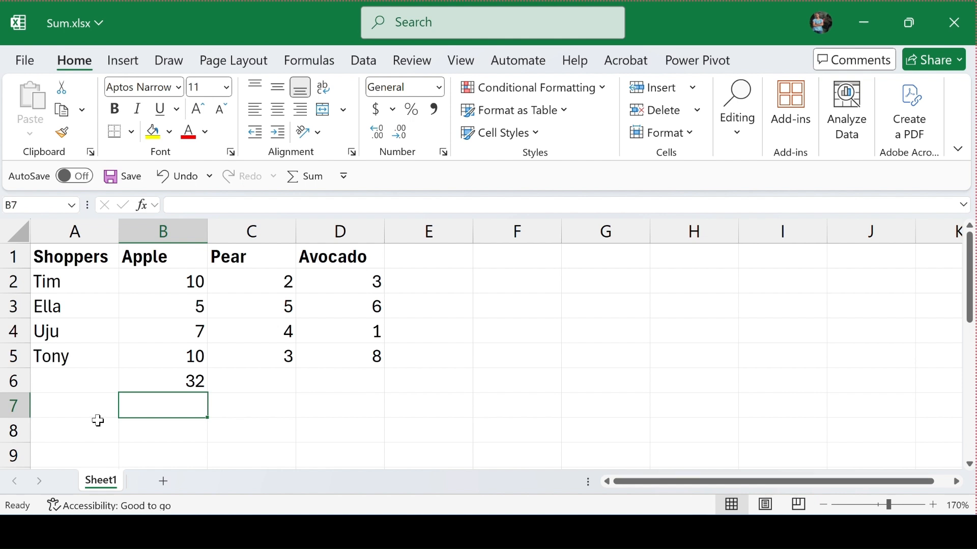
# - Clear the typed-number formula from cell B6 under the Apple column
pyautogui.click(98, 414)
pyautogui.press('Up')
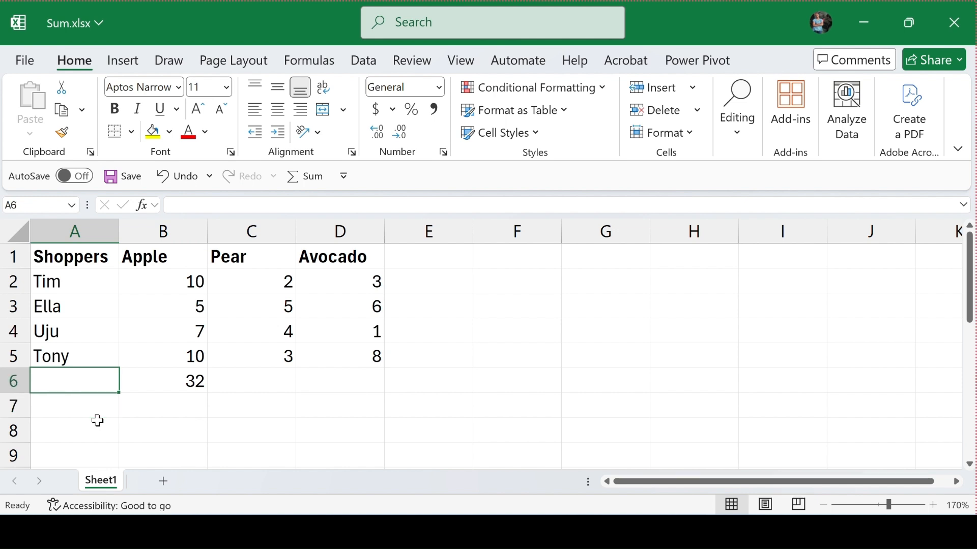
pyautogui.press('Right')
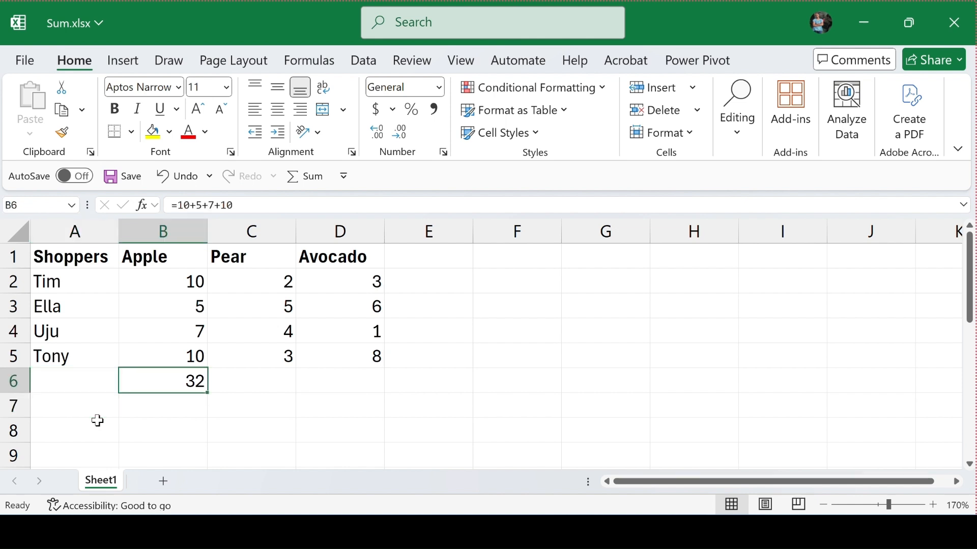
pyautogui.press('Delete')
# - Total the Apple column in cell B6 by adding individual cell references with =B2+B3+B4+B5
pyautogui.write('=')
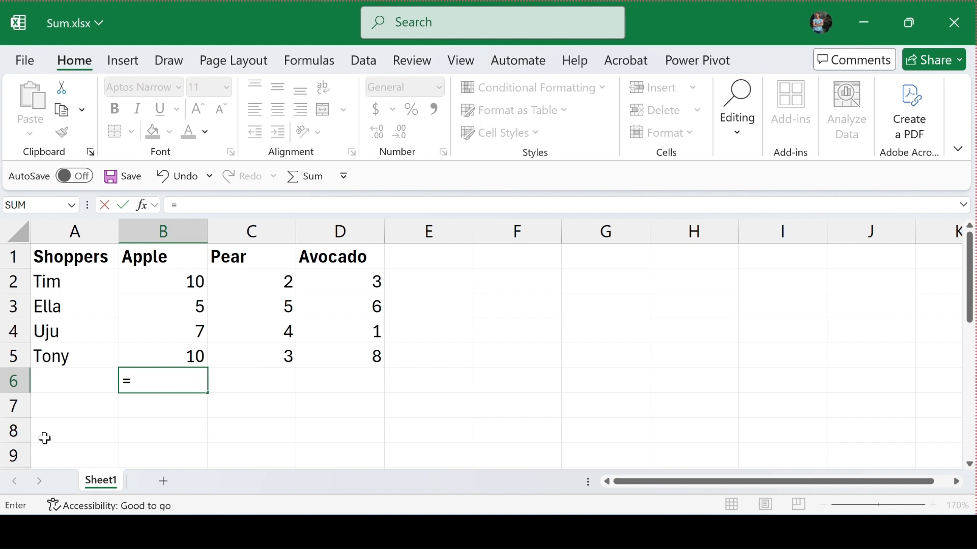
pyautogui.click(180, 282)
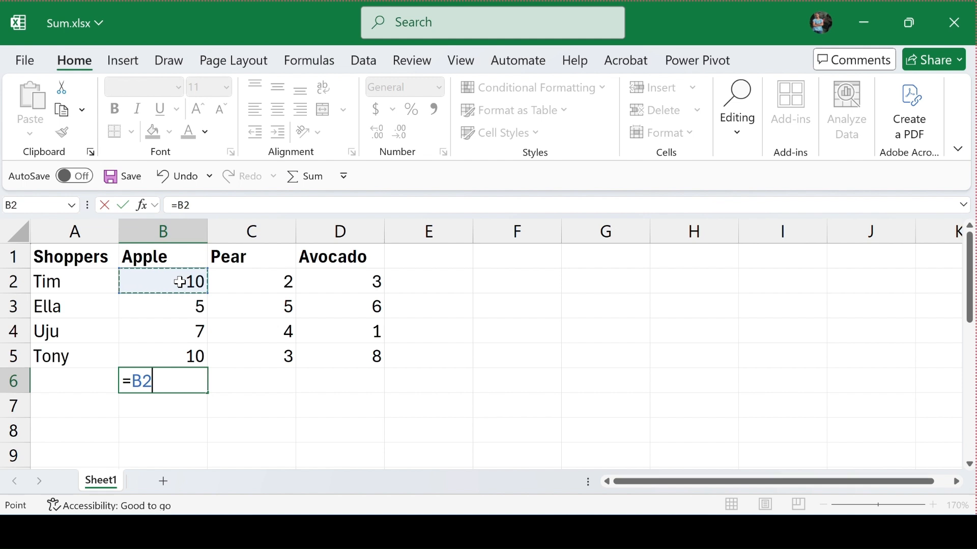
pyautogui.write('+')
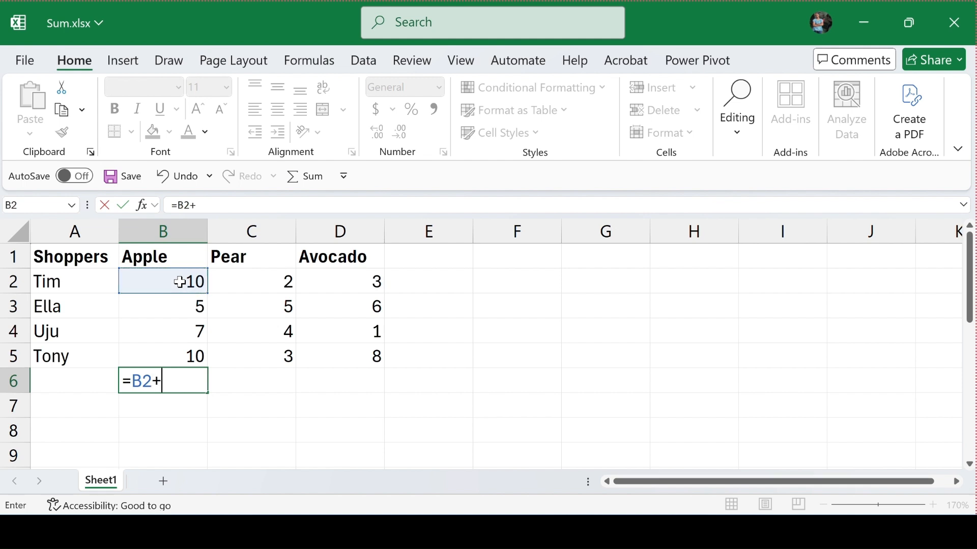
pyautogui.write('B')
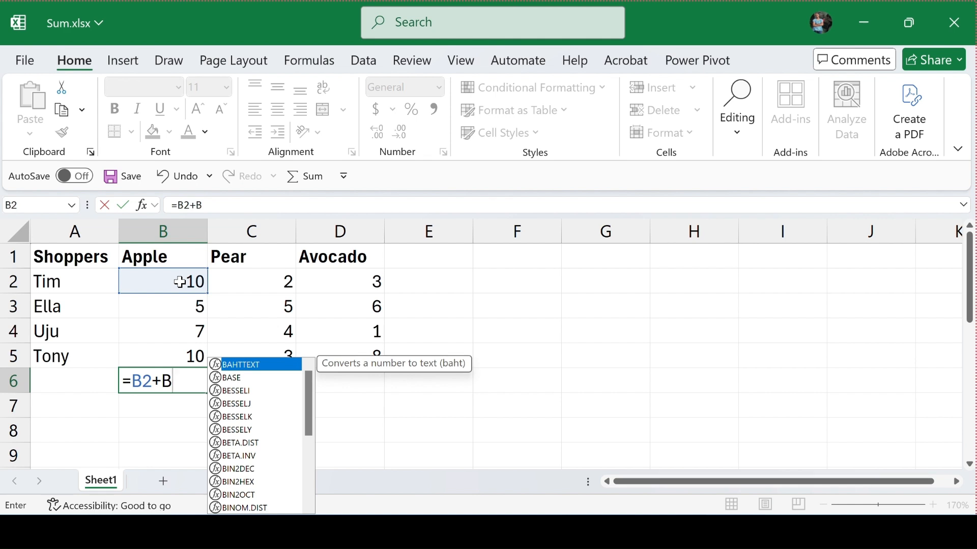
pyautogui.write('3')
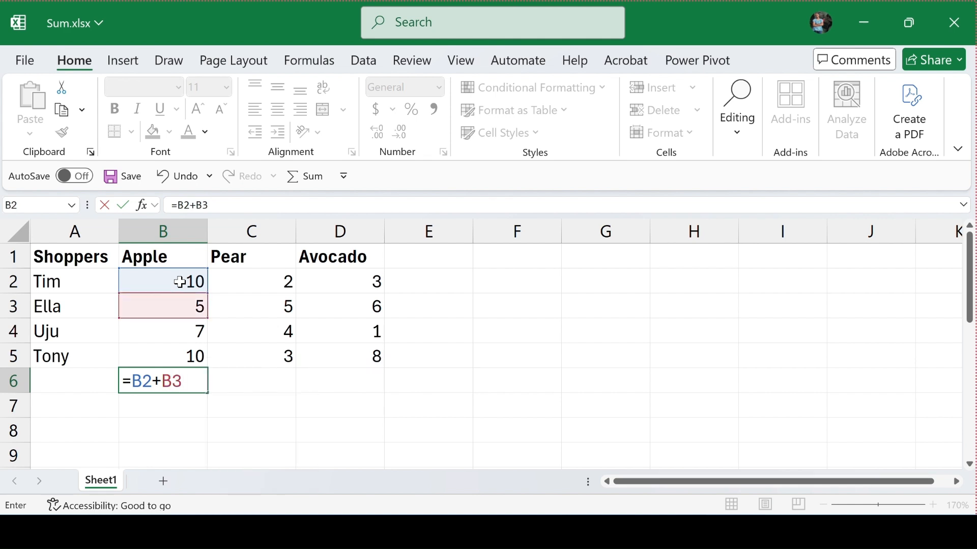
pyautogui.write('+B')
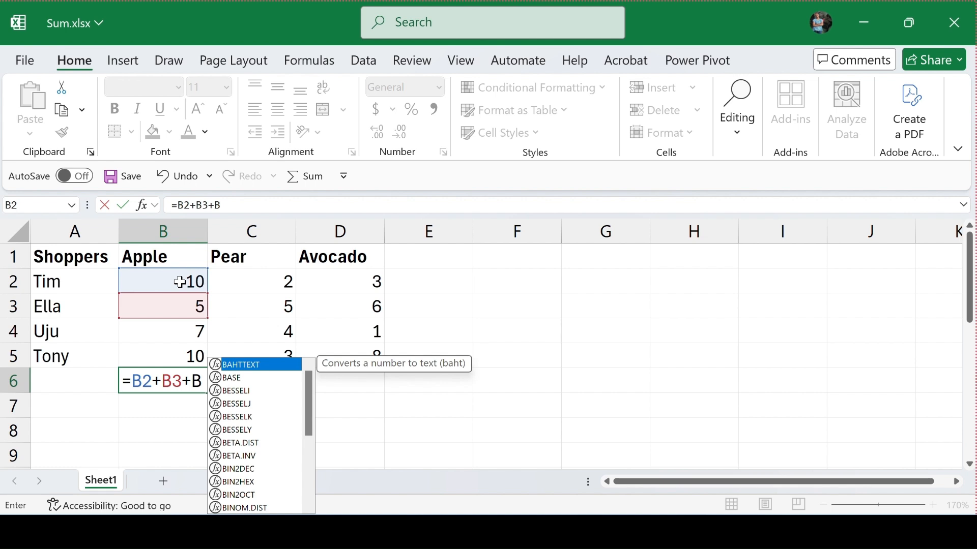
pyautogui.write('4+')
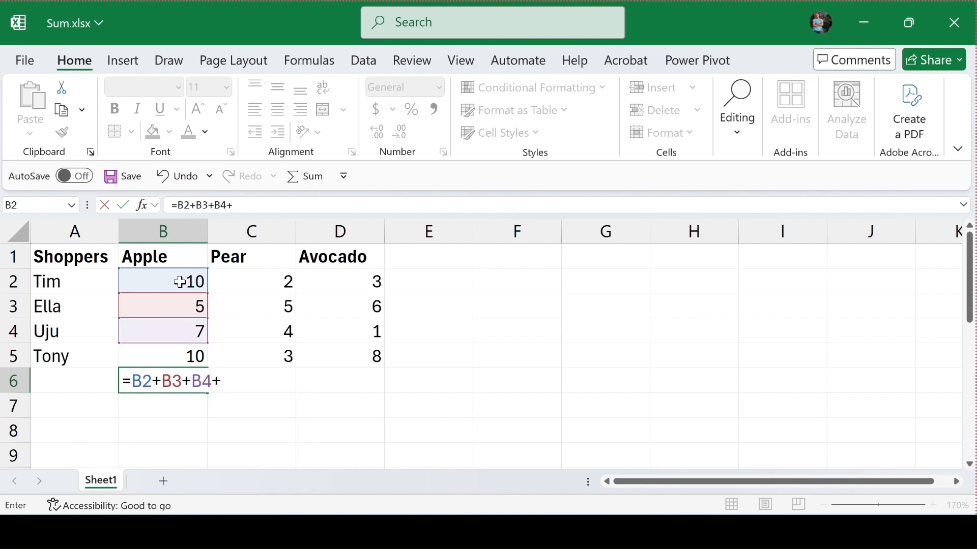
pyautogui.write('B5')
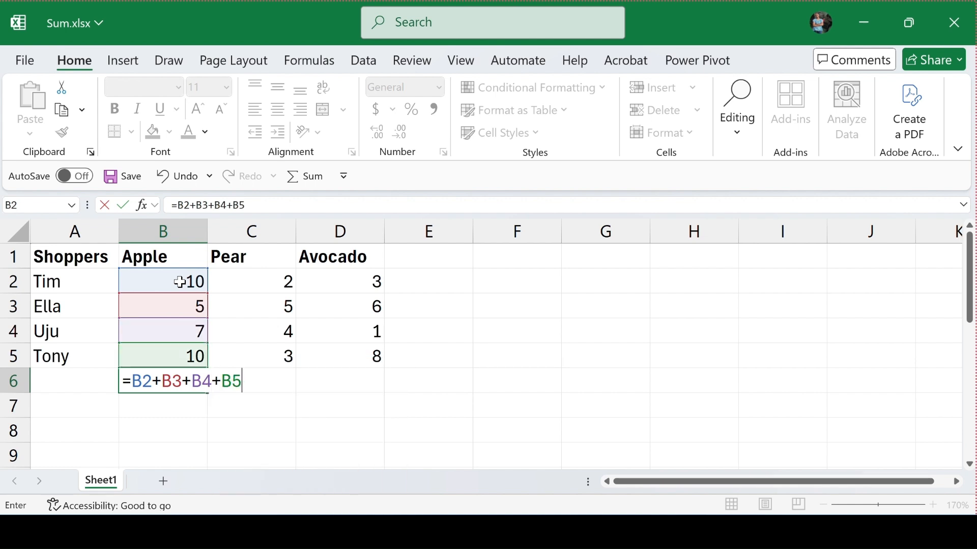
pyautogui.press('Return')
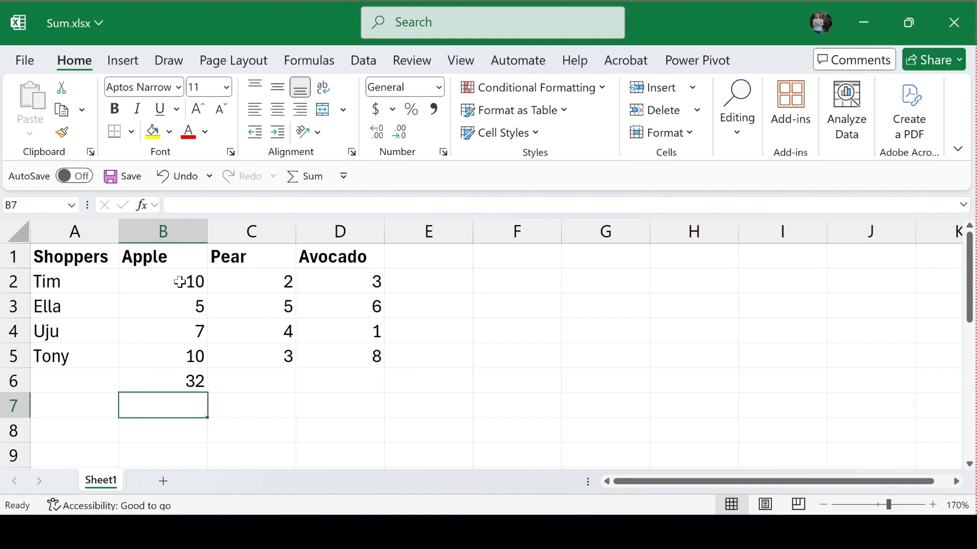
# - Replace the cell-by-cell addition in B6 with the SUM function over the Apple values, =SUM(B2:B5)
pyautogui.press('Up')
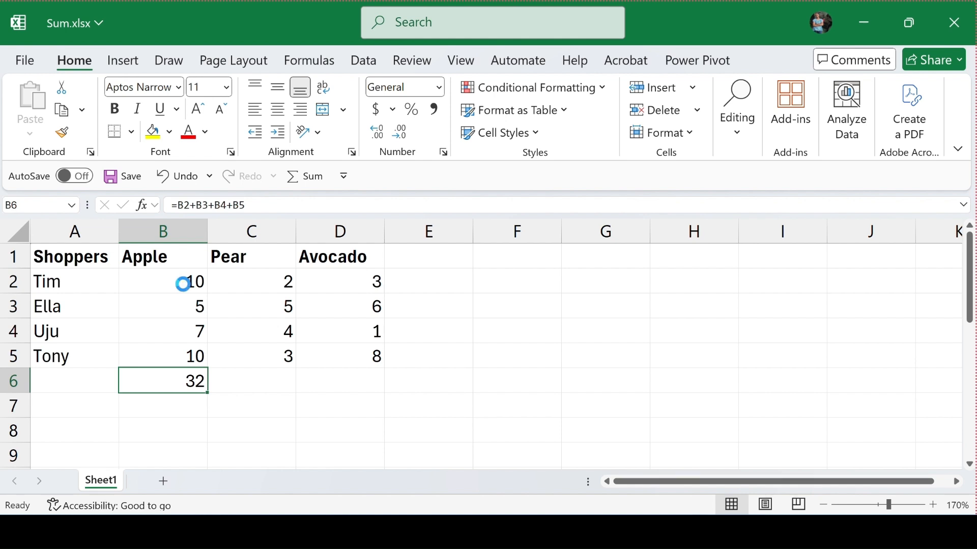
pyautogui.press('Delete')
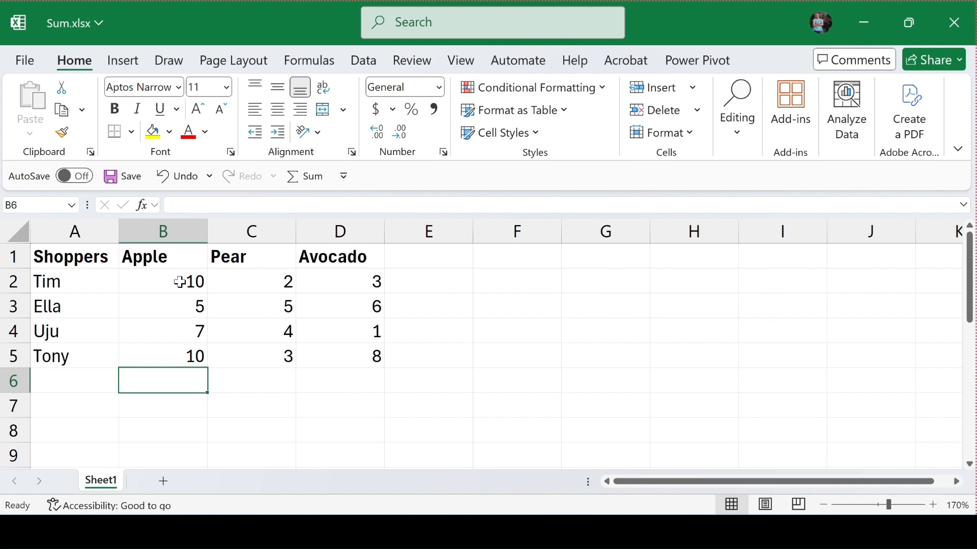
pyautogui.write('=')
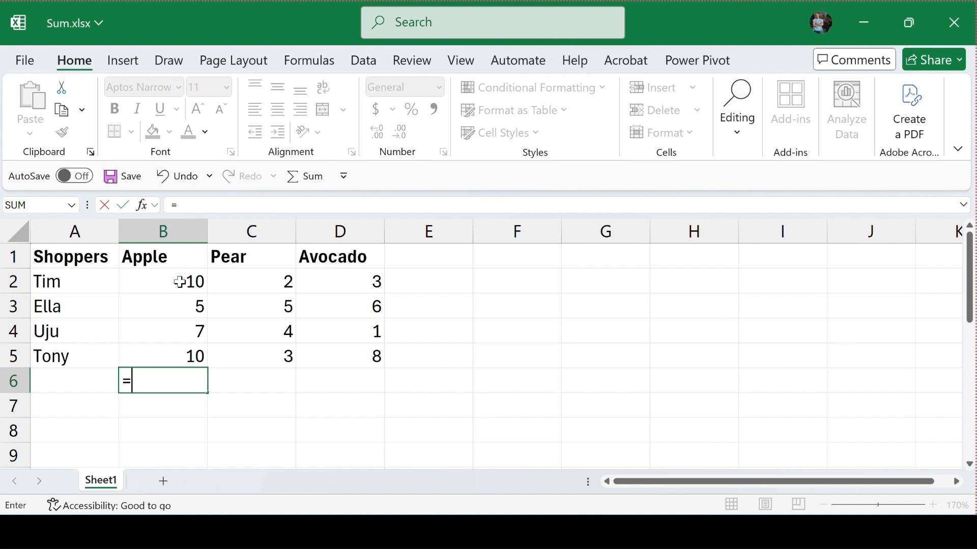
pyautogui.write('SUM')
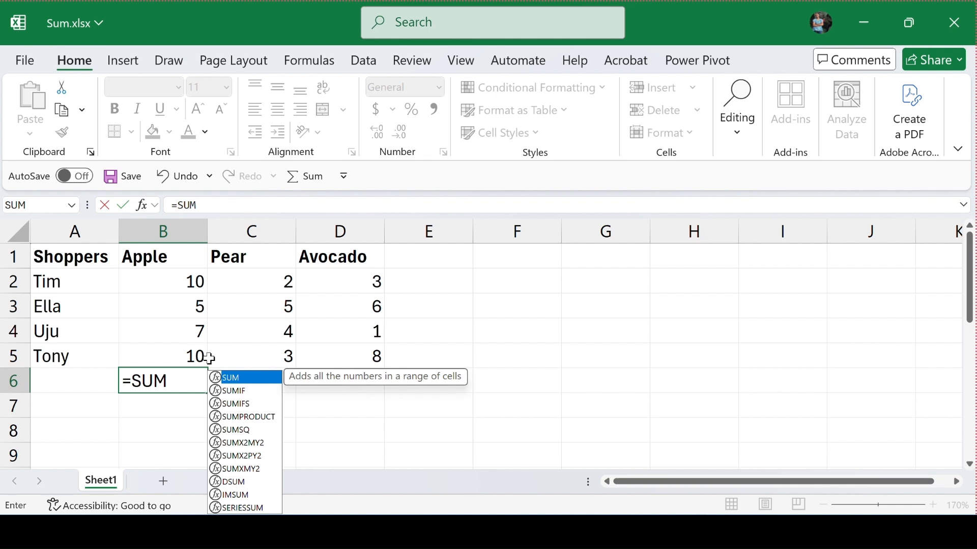
pyautogui.doubleClick(261, 379)
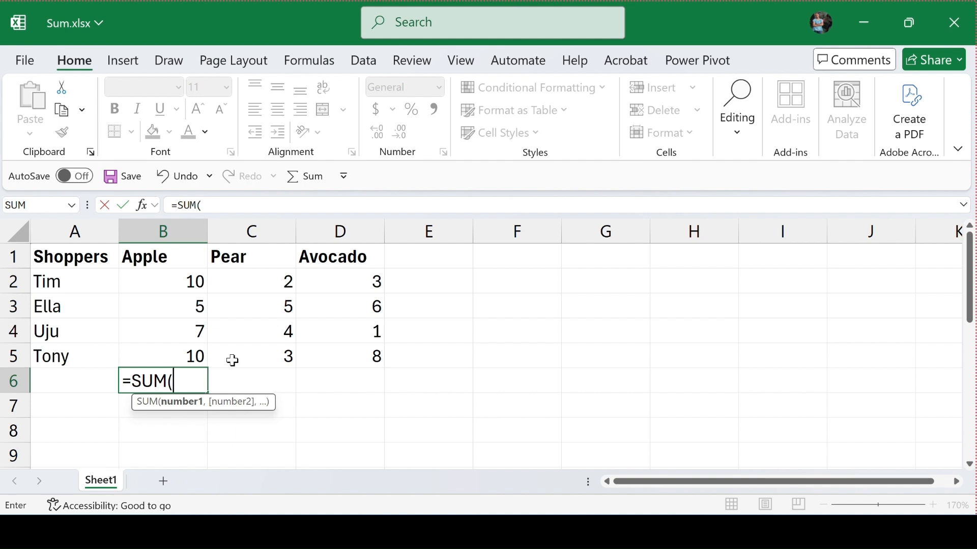
pyautogui.write('B')
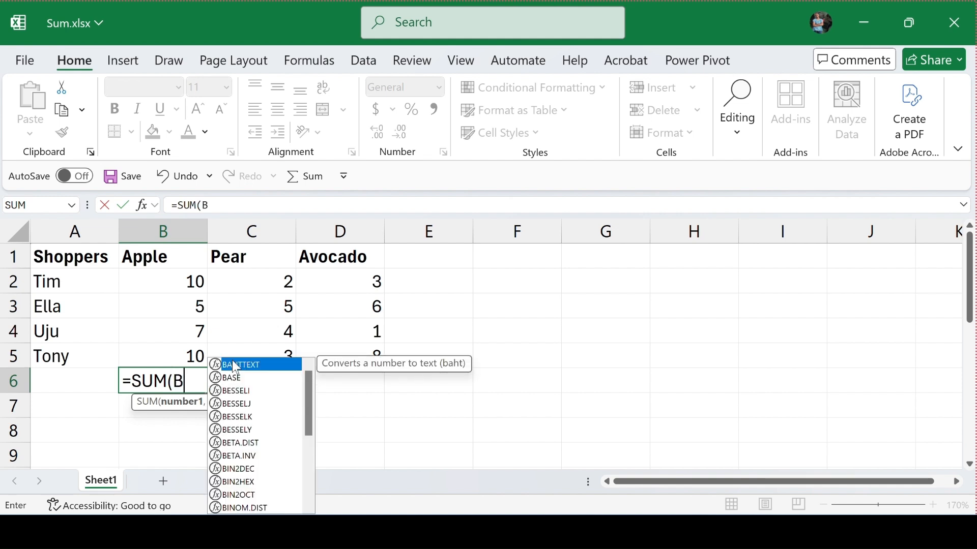
pyautogui.write('2')
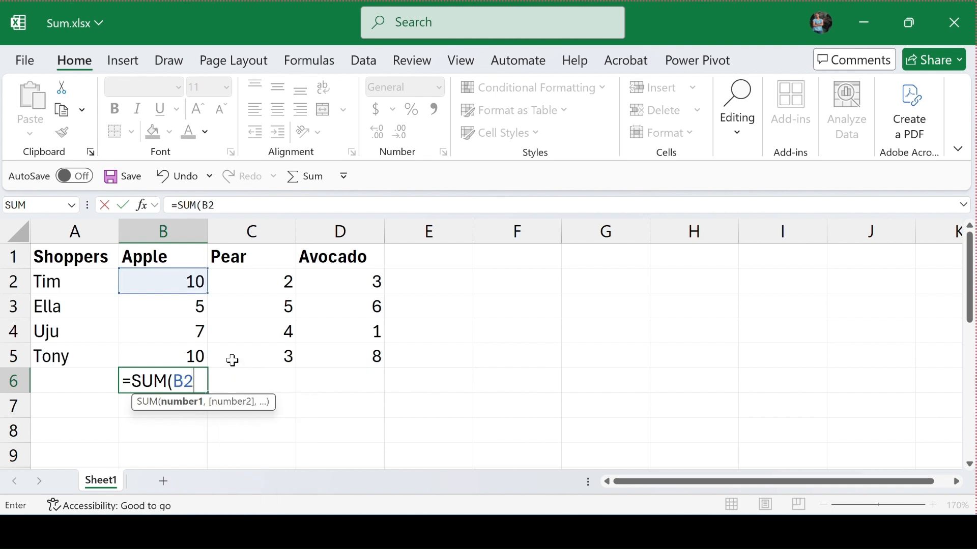
pyautogui.write(':')
pyautogui.write('B')
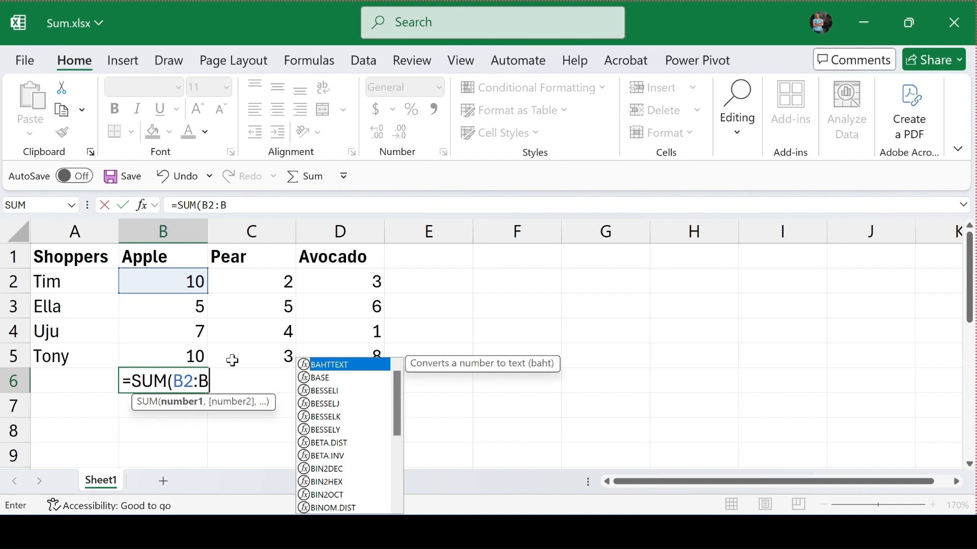
pyautogui.write('5')
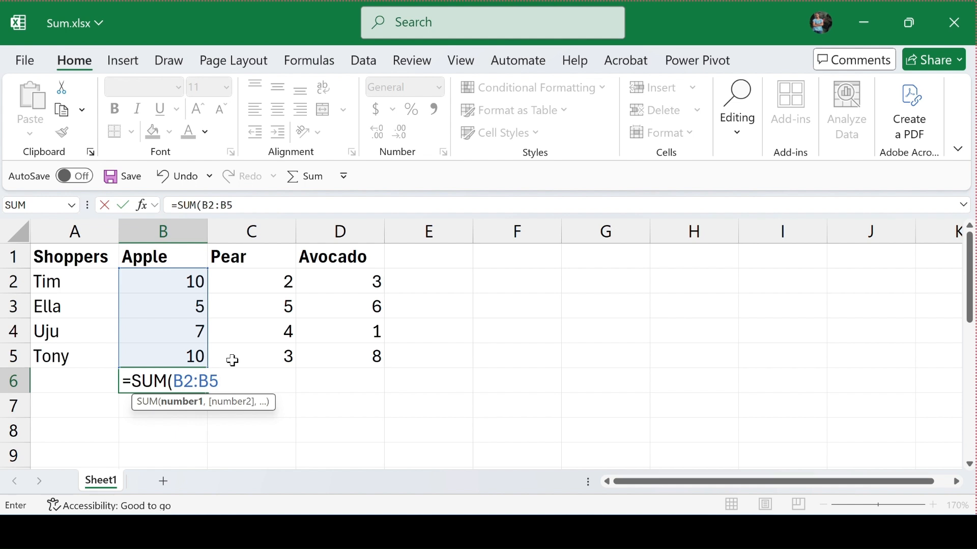
pyautogui.write(')')
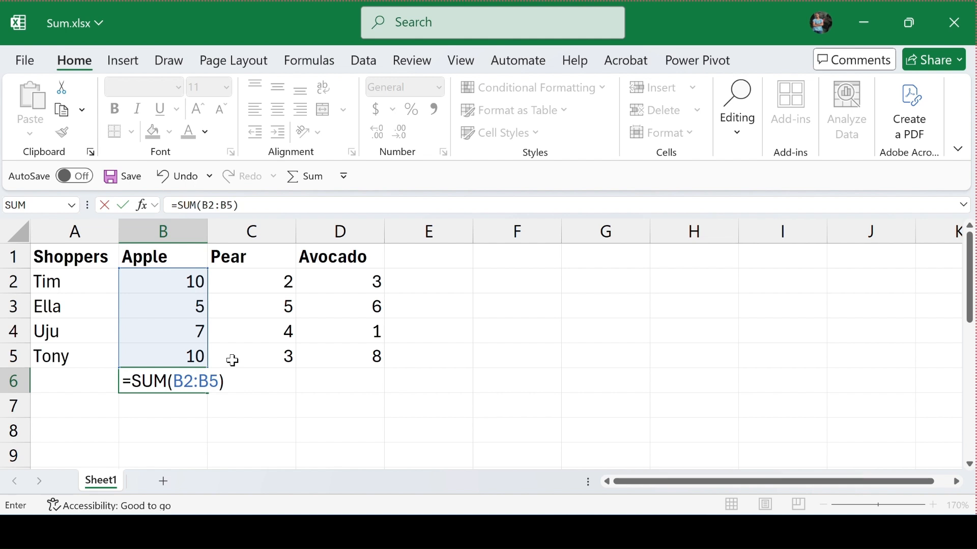
pyautogui.press('Return')
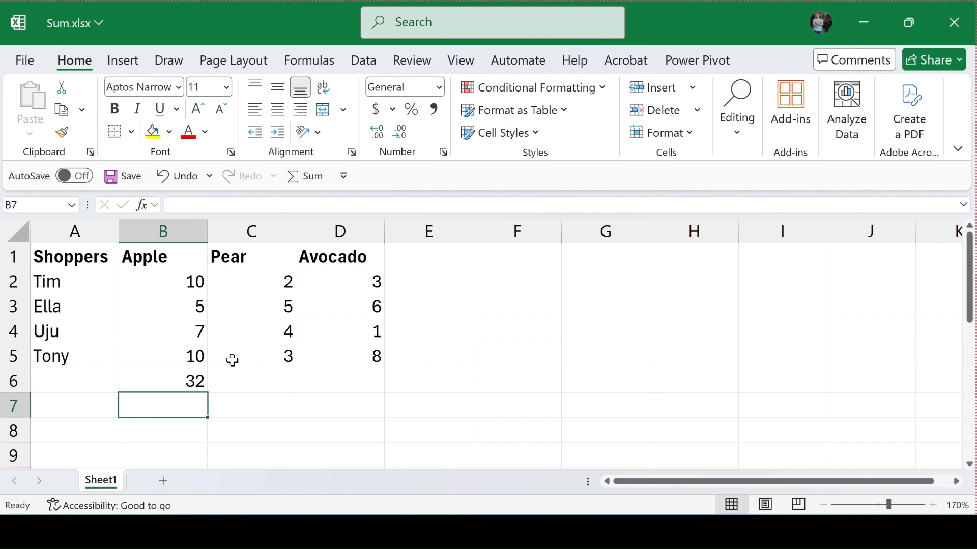
# - Clear cell B6 and rebuild its SUM formula by selecting the Apple cells B2 through B5 directly on the sheet
pyautogui.press('Up')
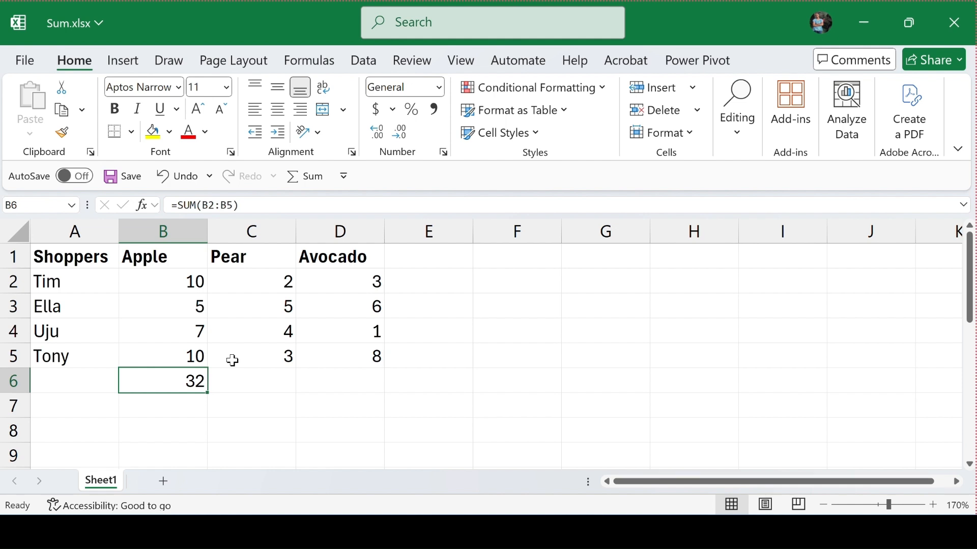
pyautogui.press('Delete')
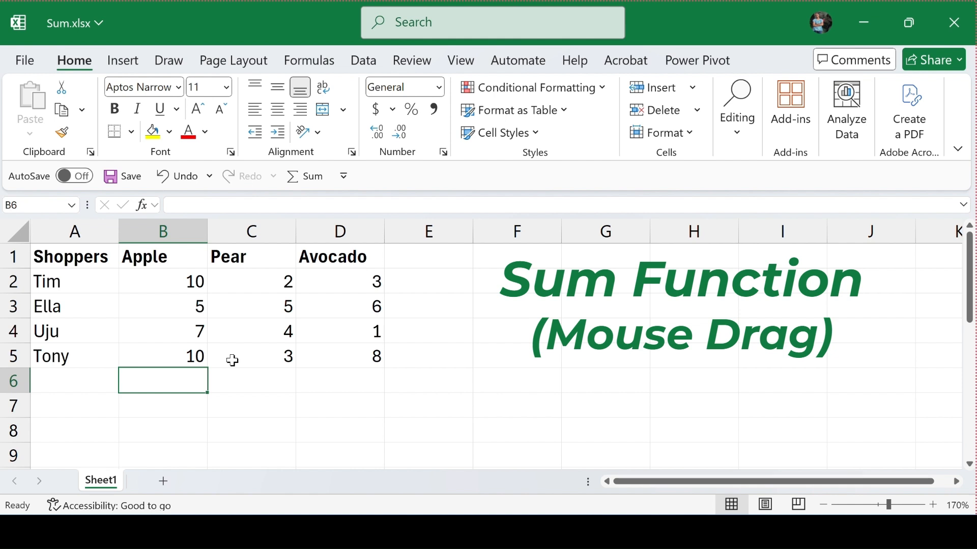
pyautogui.write('=')
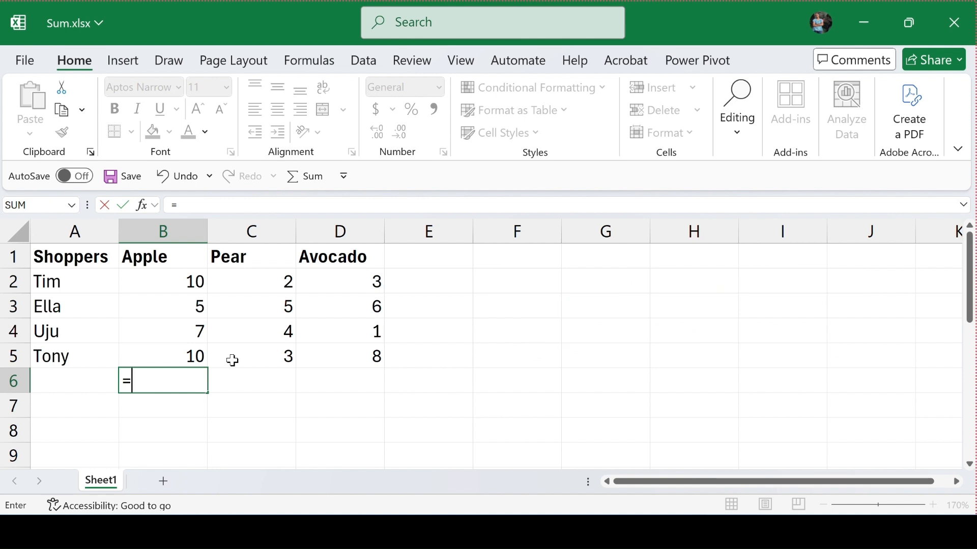
pyautogui.write('SUM')
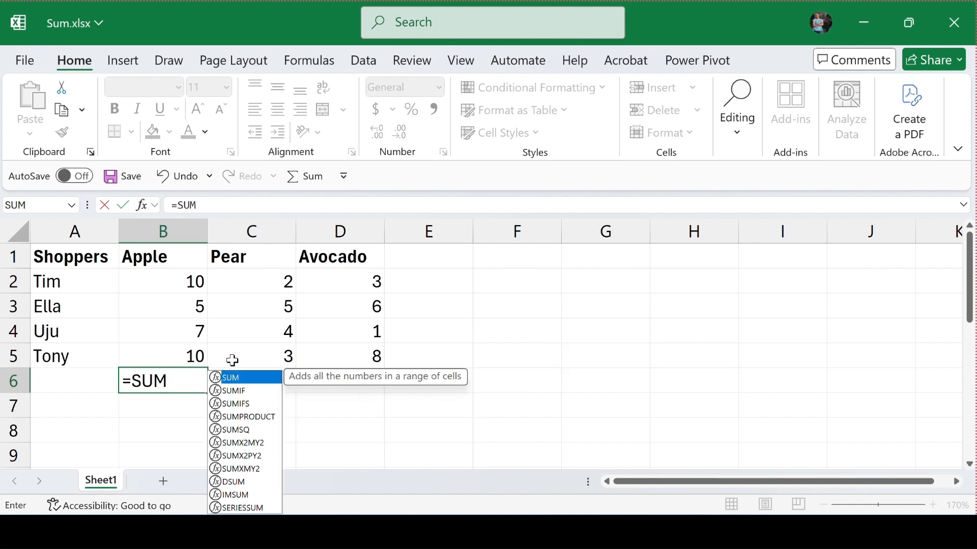
pyautogui.write('(')
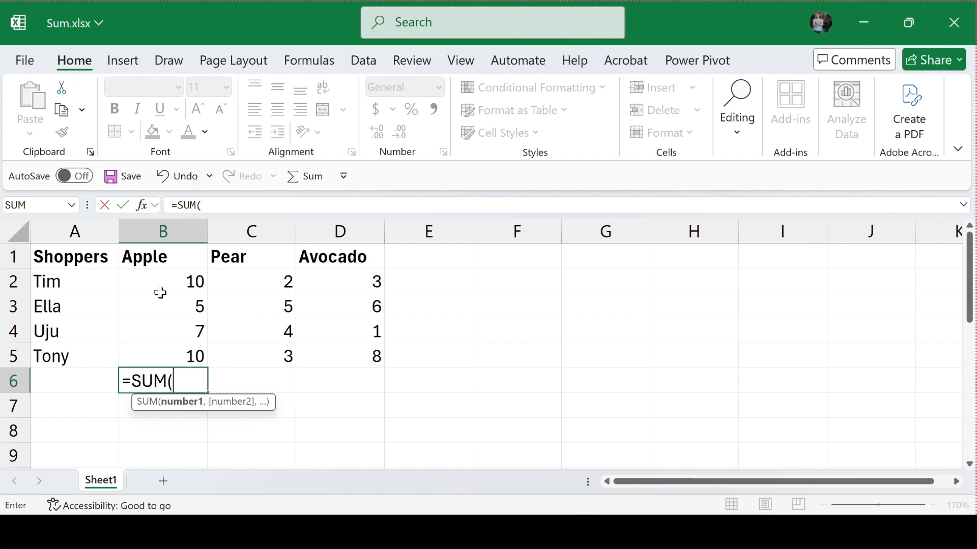
pyautogui.moveTo(159, 288); pyautogui.dragTo(154, 353)
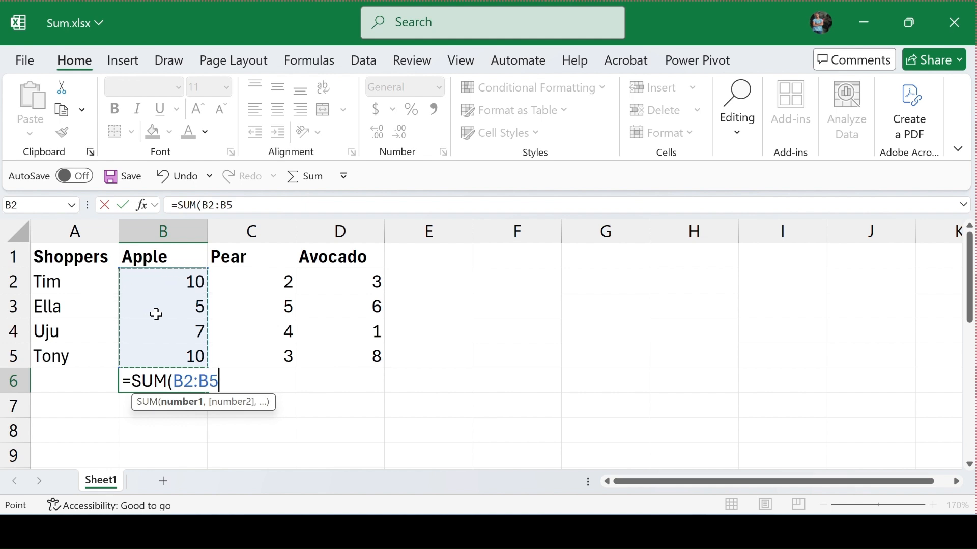
pyautogui.write(')')
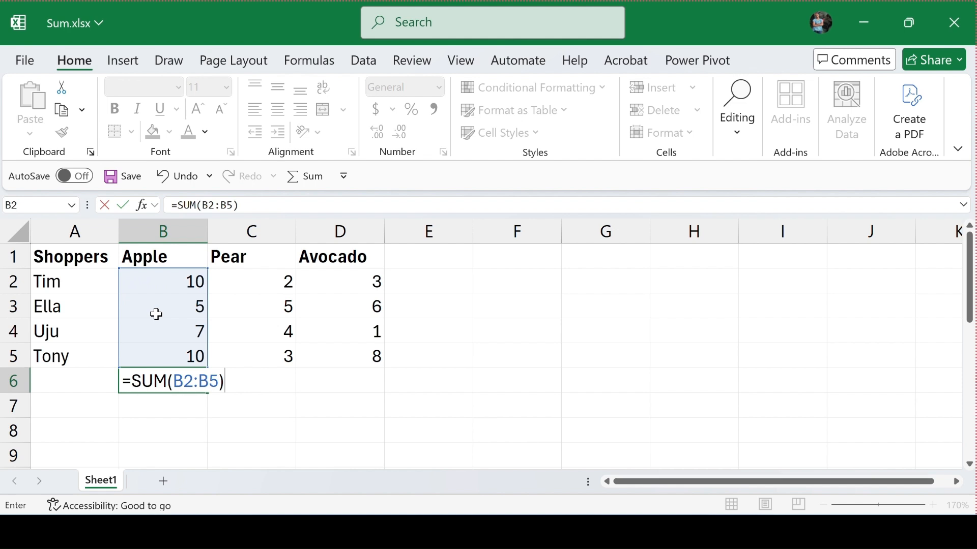
pyautogui.press('Return')
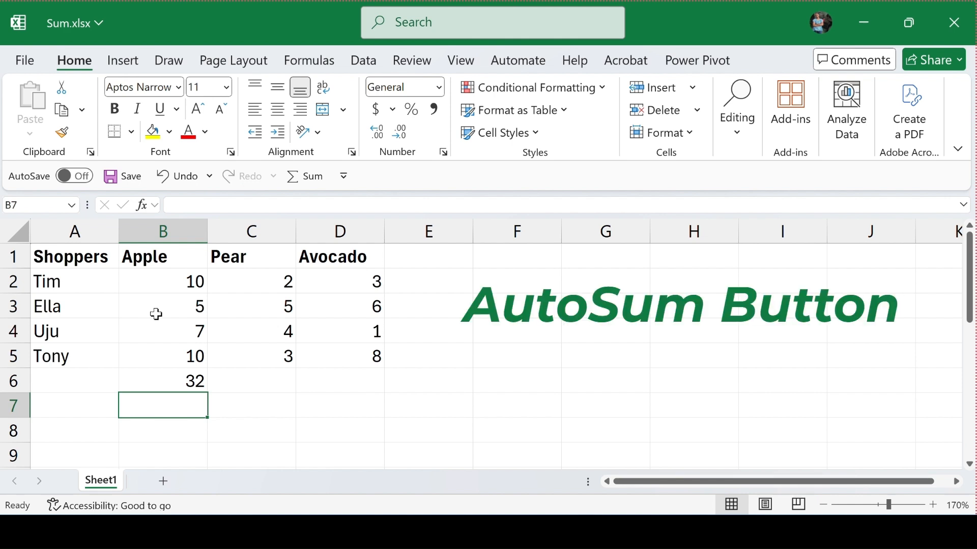
# - Clear cell B6 and total the Apple column there with AutoSum over B2:B5
pyautogui.press('Up')
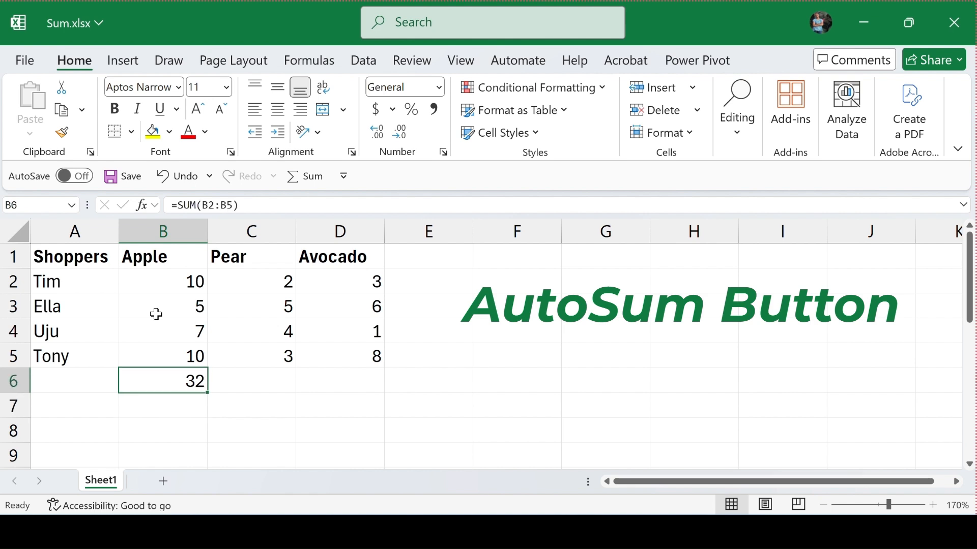
pyautogui.press('Delete')
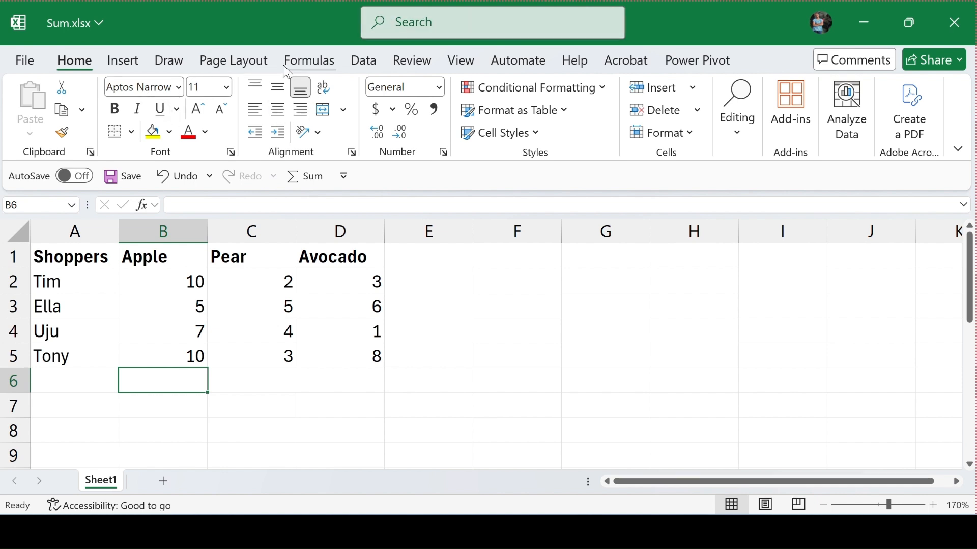
pyautogui.click(300, 67)
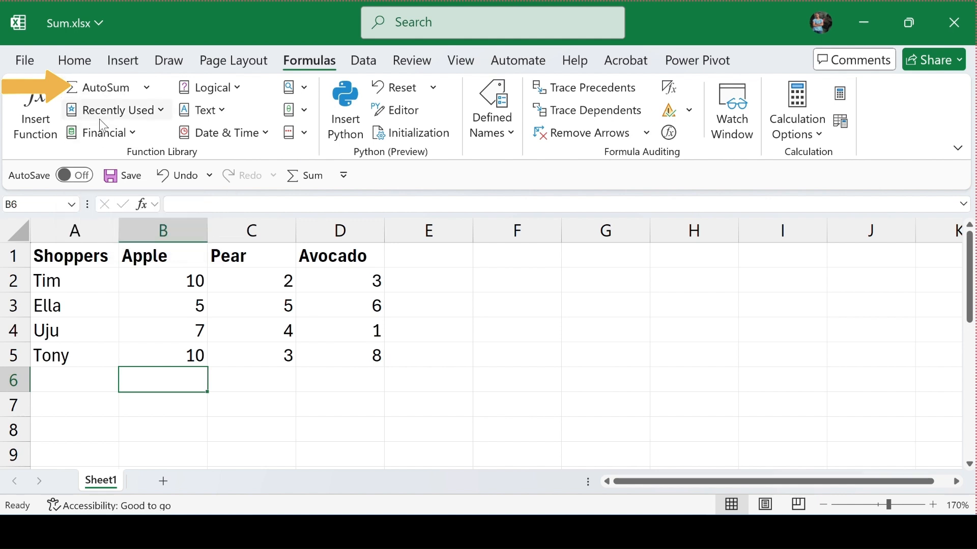
pyautogui.click(147, 91)
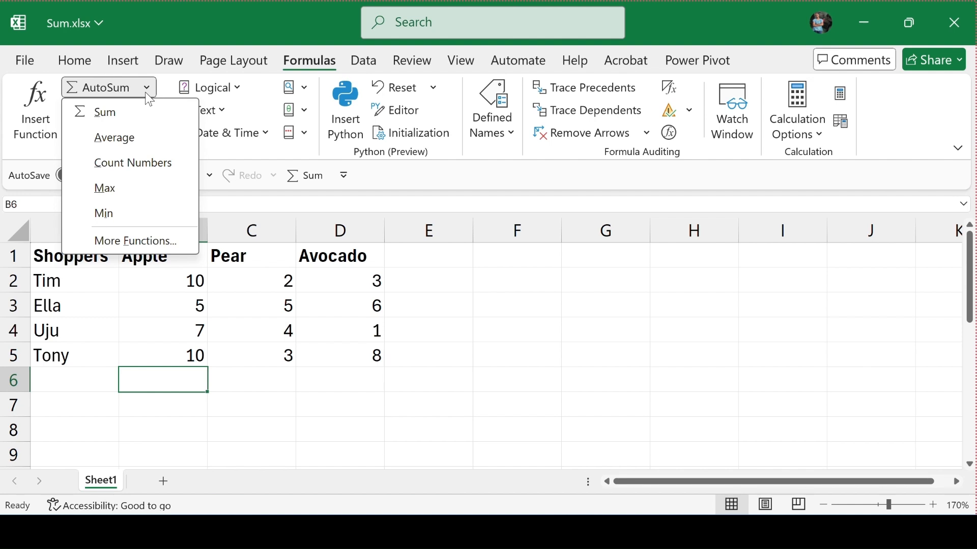
pyautogui.click(112, 88)
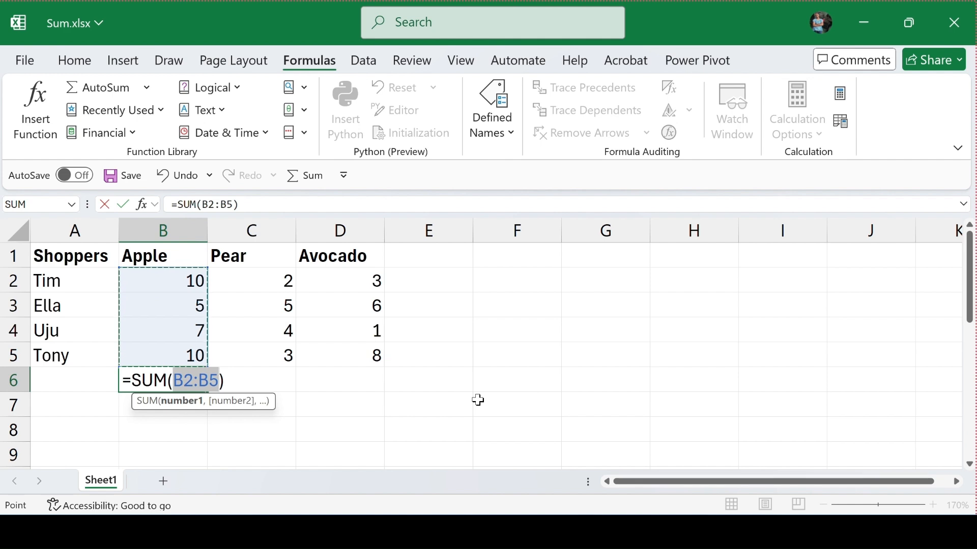
pyautogui.press('Return')
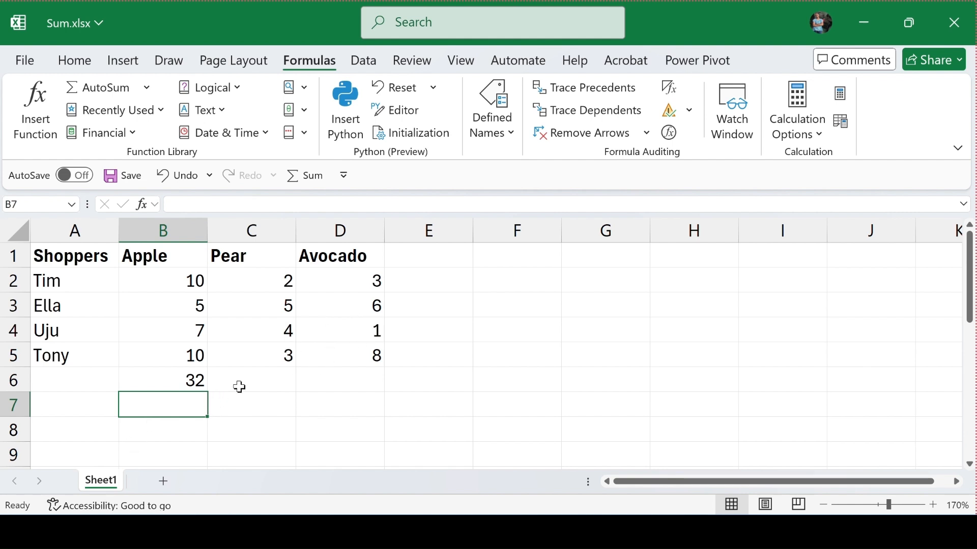
# - Copy the Apple total formula from B6 into C6 and D6 to total the Pear and Avocado columns
pyautogui.click(259, 381)
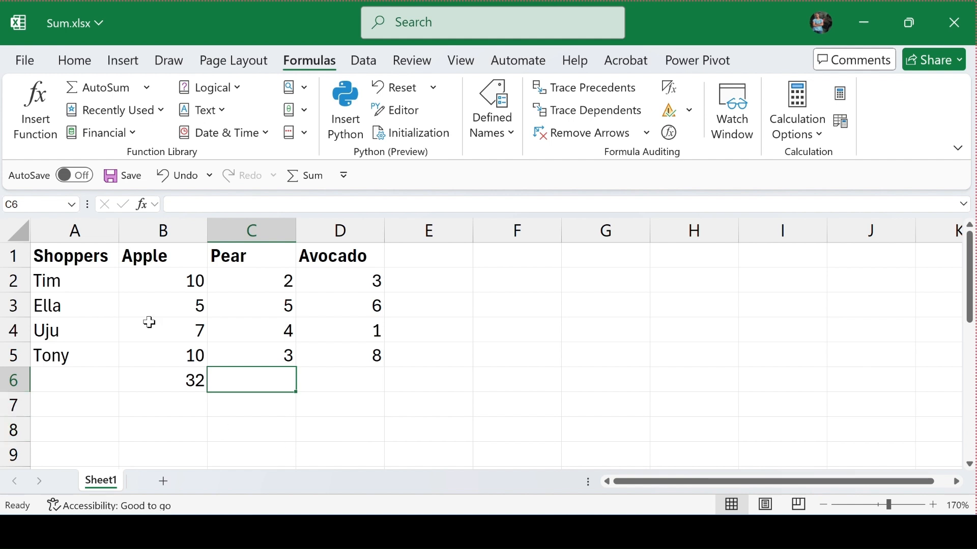
pyautogui.click(157, 384)
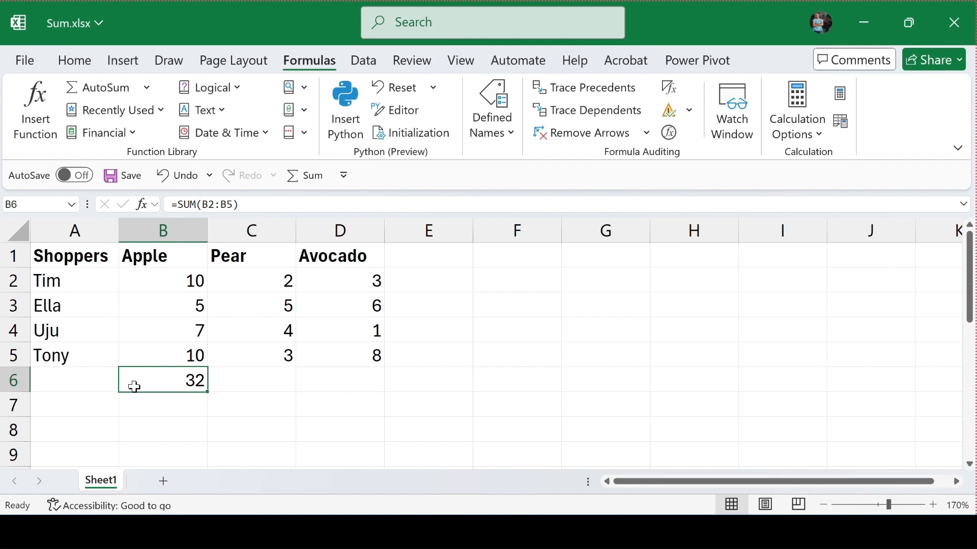
pyautogui.hotkey('ctrl', 'c')
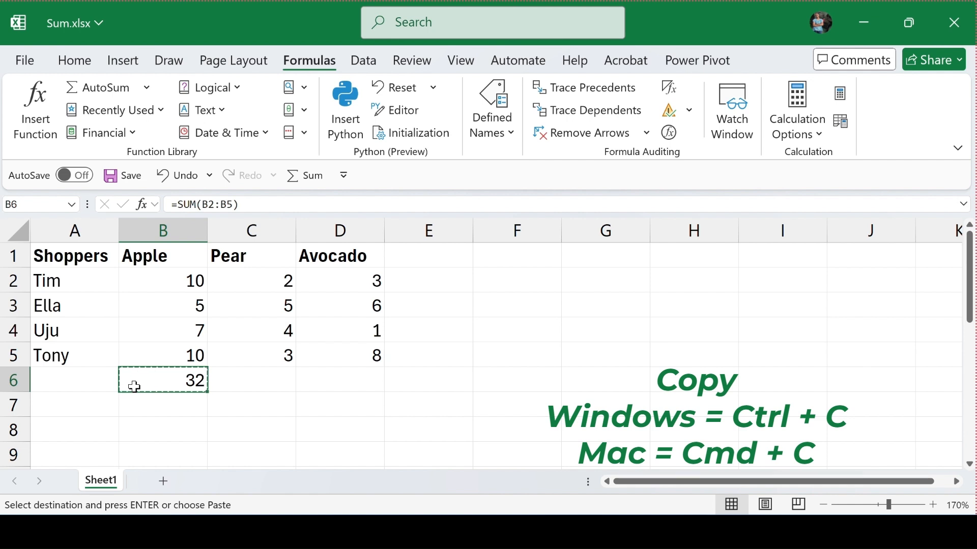
pyautogui.press('Right')
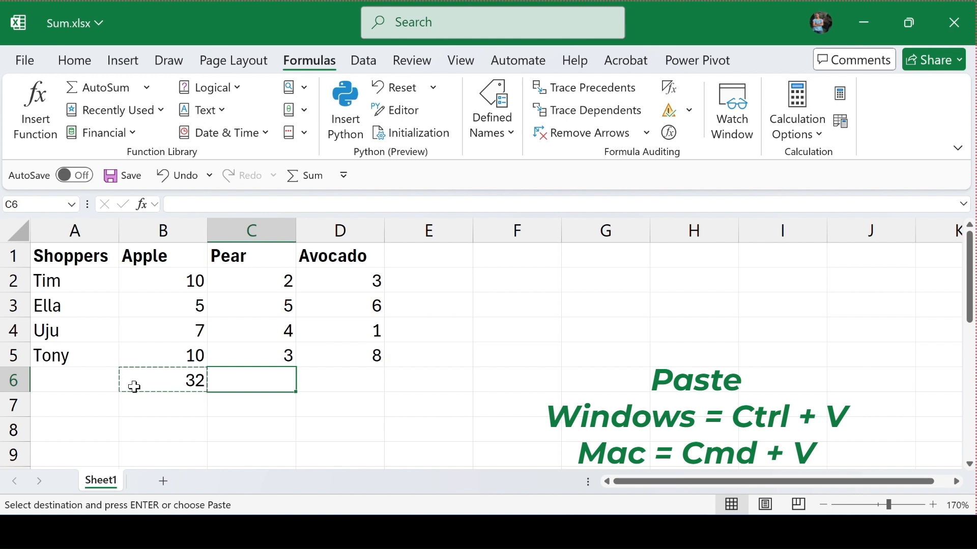
pyautogui.hotkey('ctrl', 'v')
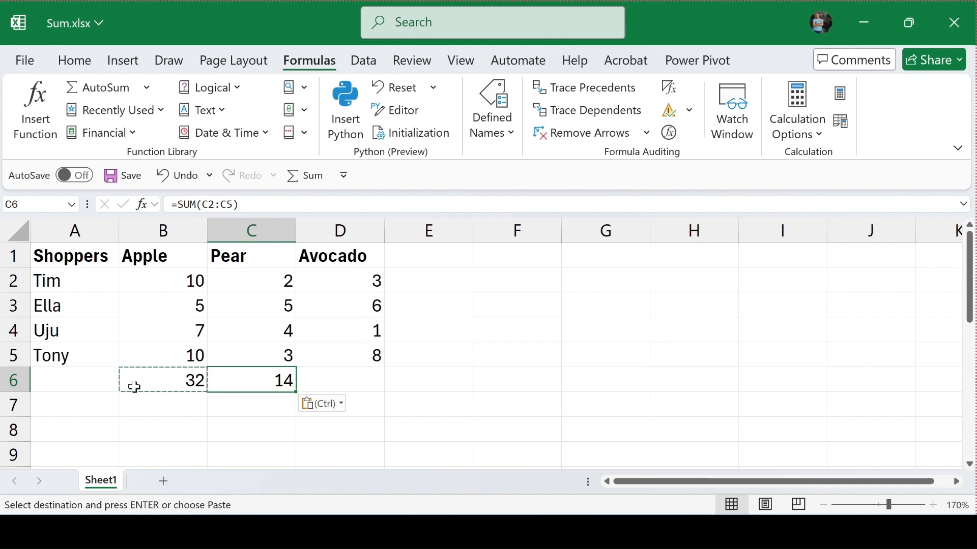
pyautogui.press('Right')
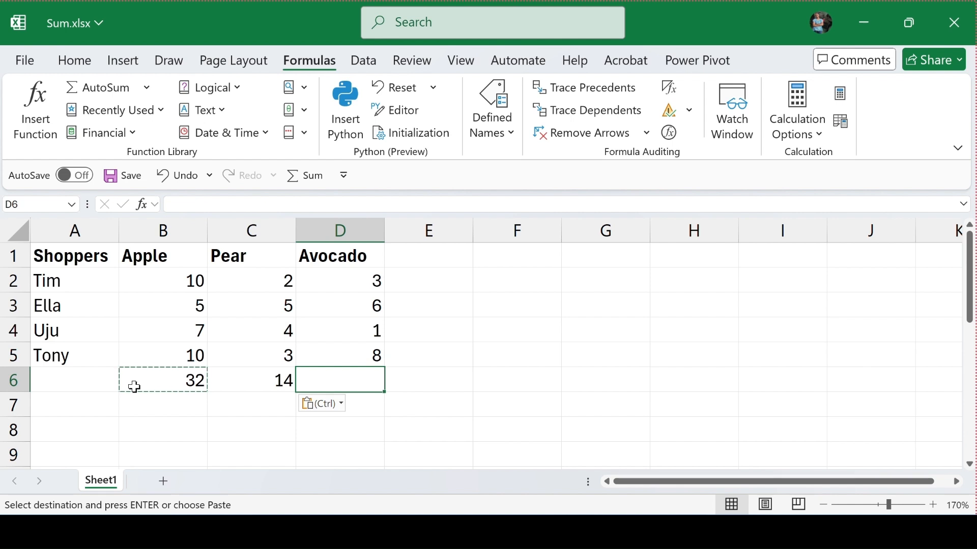
pyautogui.hotkey('ctrl', 'v')
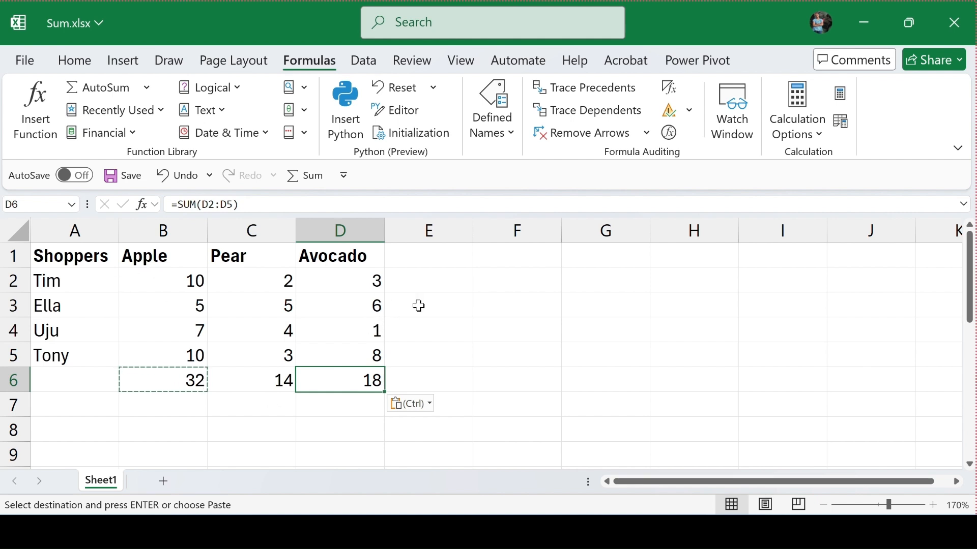
# - Total the first shopper's row in cell E2 with =SUM(B2:D2), selecting the range on the sheet
pyautogui.click(422, 277)
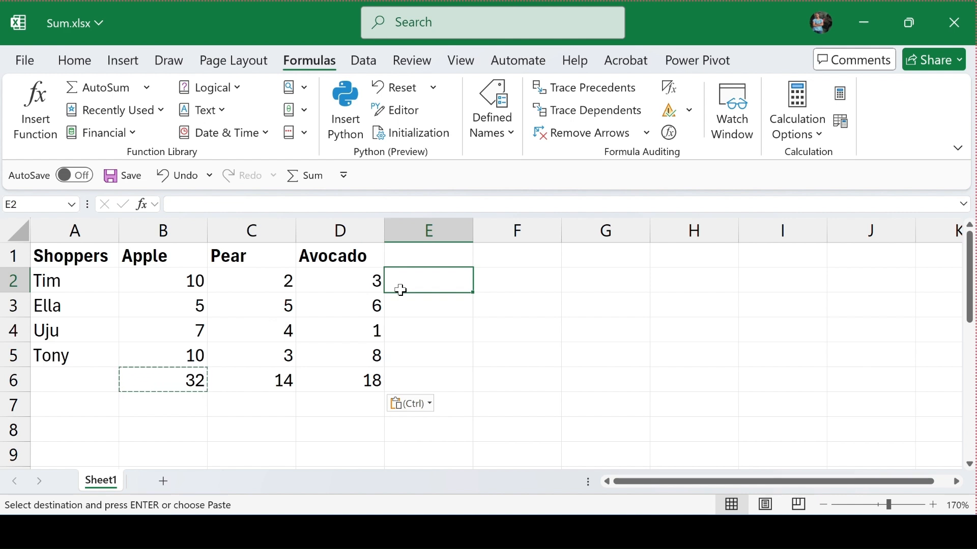
pyautogui.write('=')
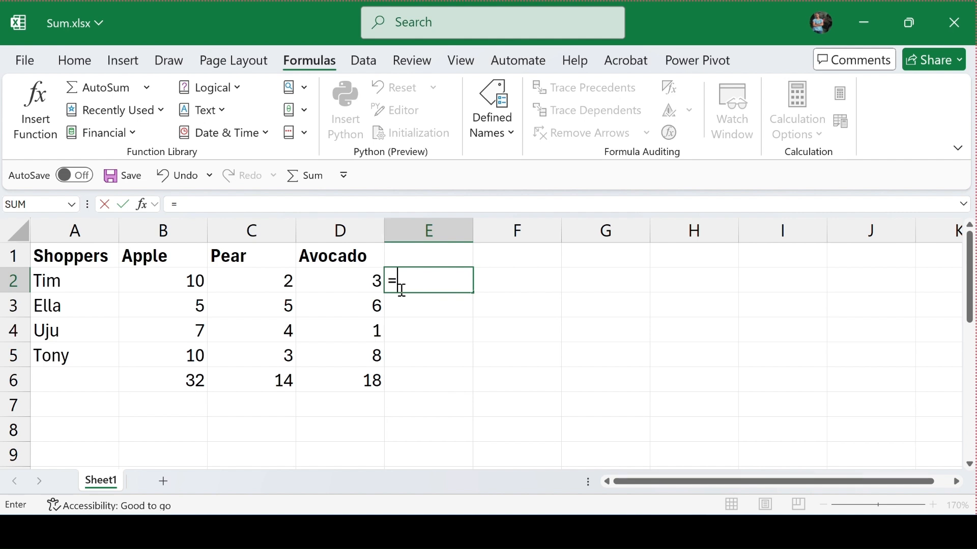
pyautogui.write('SU')
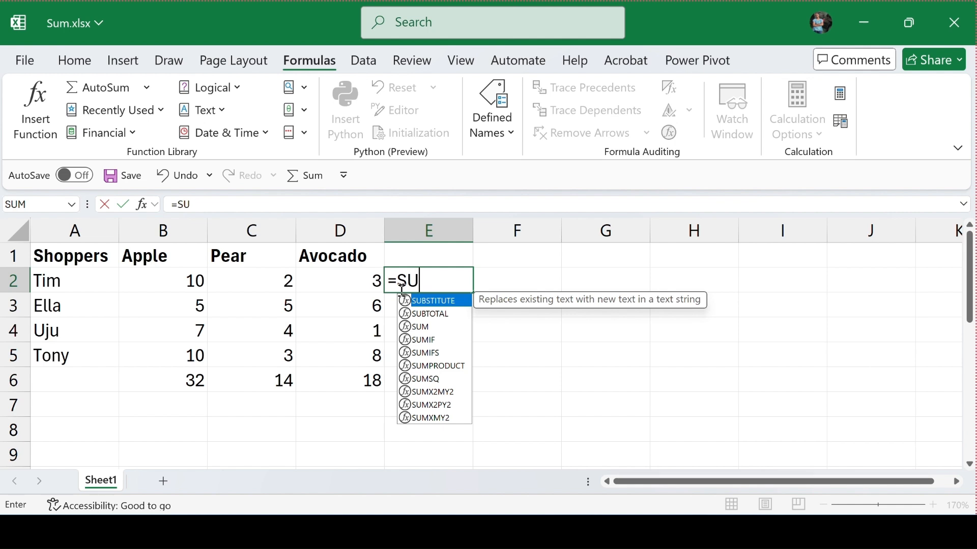
pyautogui.write('M')
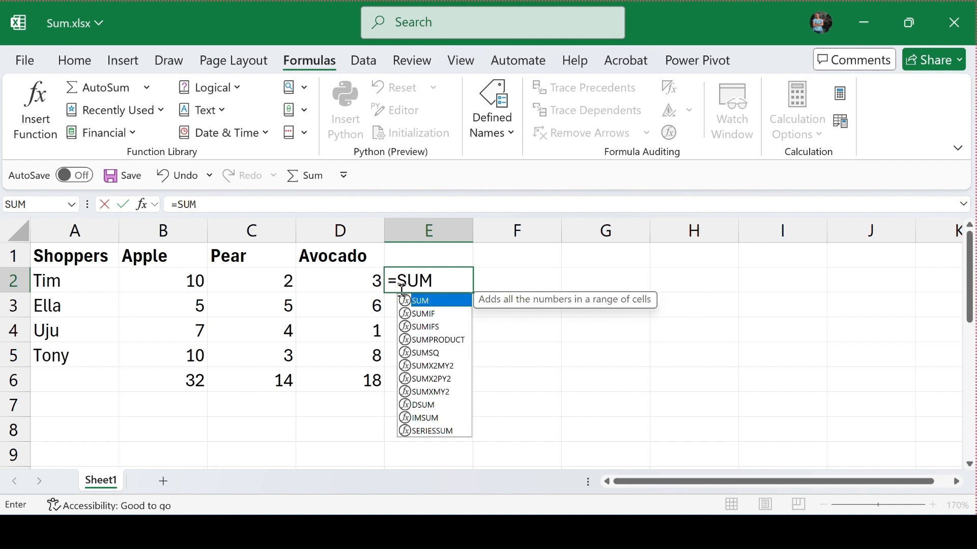
pyautogui.write('(')
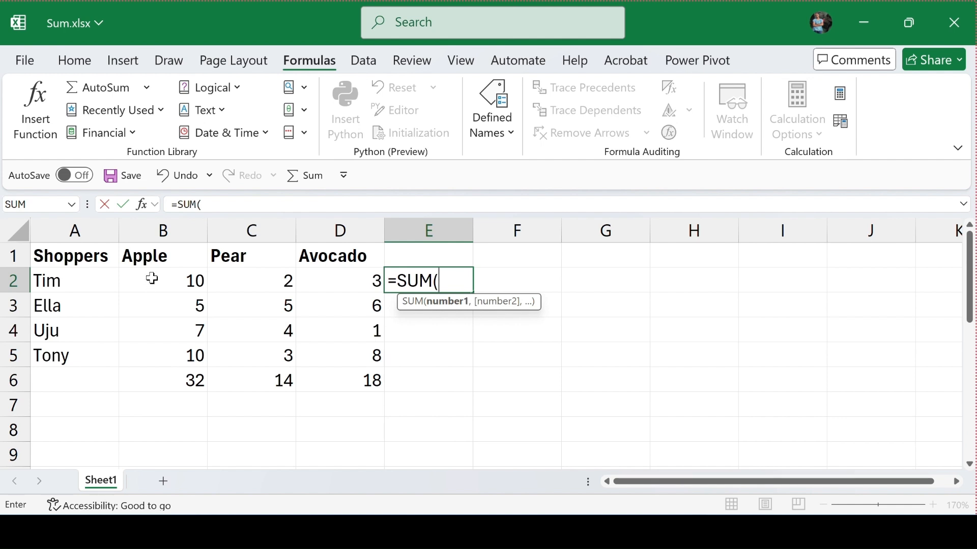
pyautogui.moveTo(152, 278); pyautogui.dragTo(312, 280)
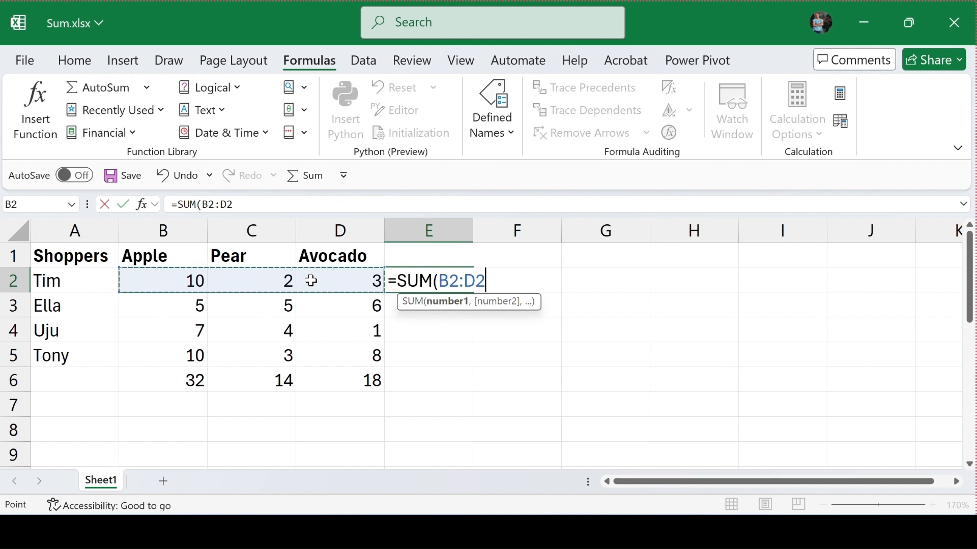
pyautogui.write(')')
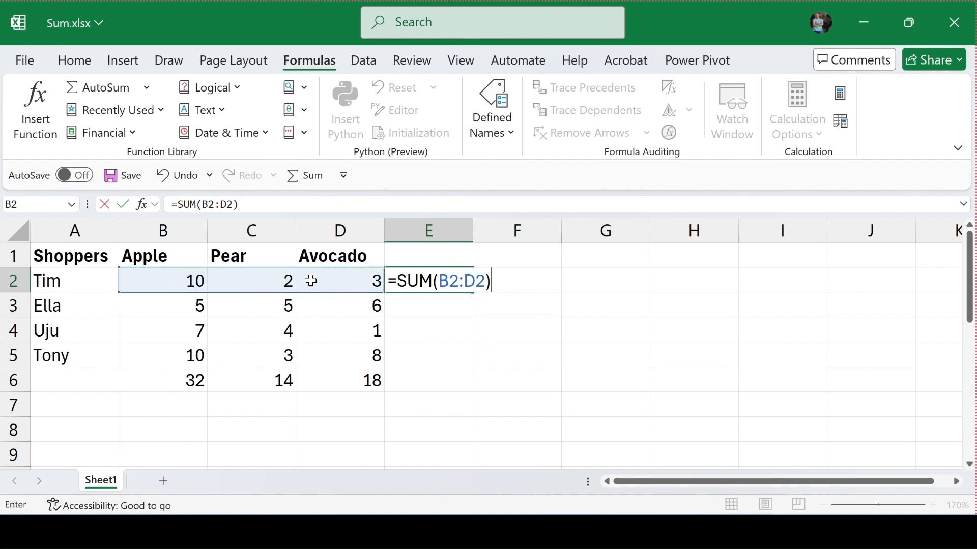
pyautogui.press('Return')
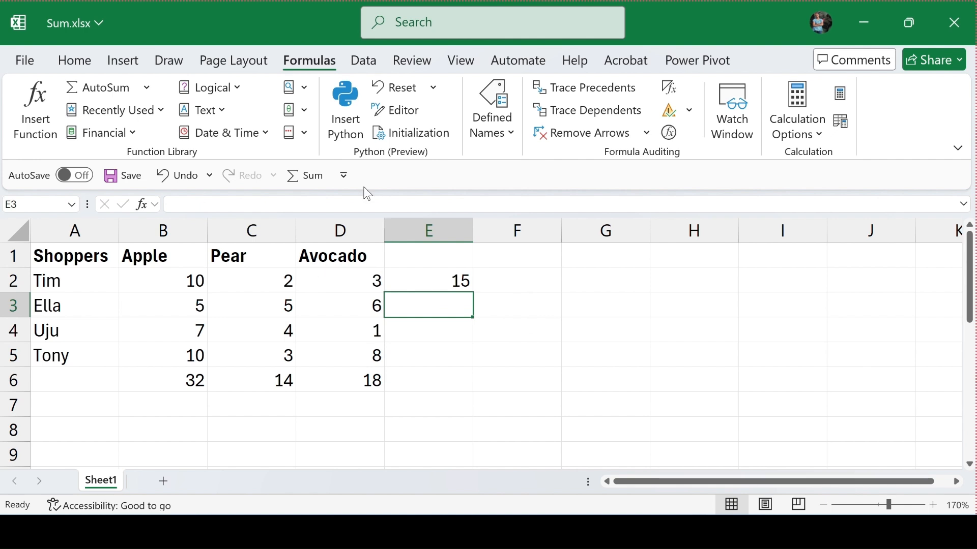
# - Auto-fill the row total from E2 down through E5, and clear the copied formulas from E3, E4 and E5
pyautogui.click(451, 280)
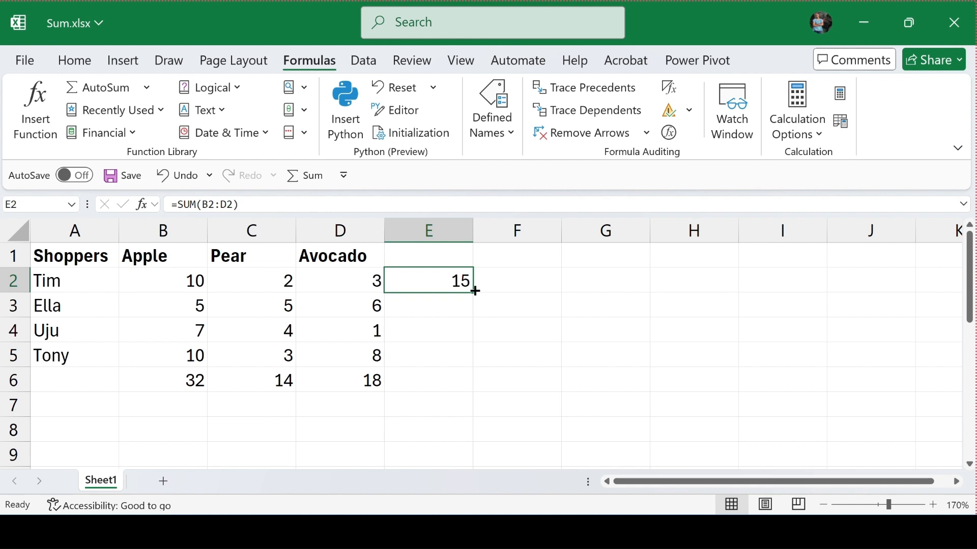
pyautogui.doubleClick(474, 292)
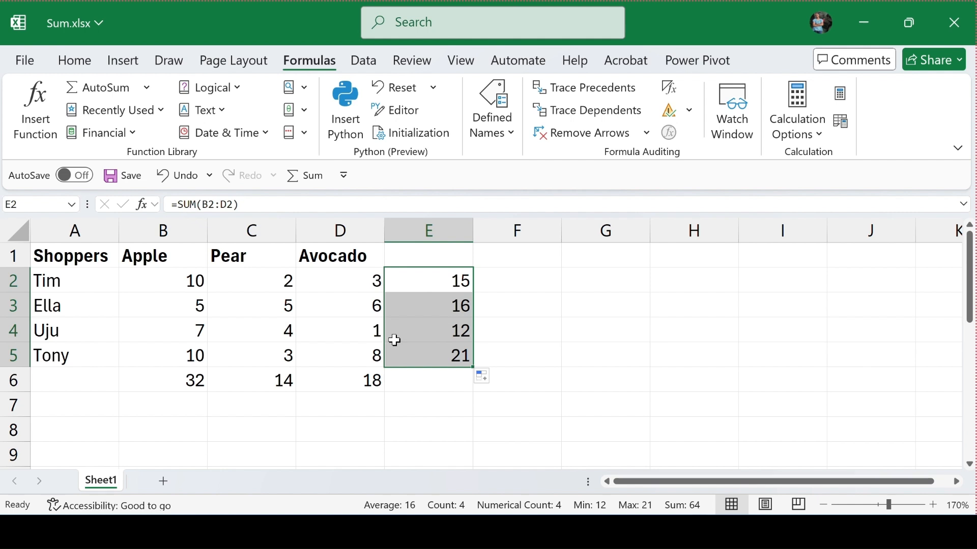
pyautogui.press('Down')
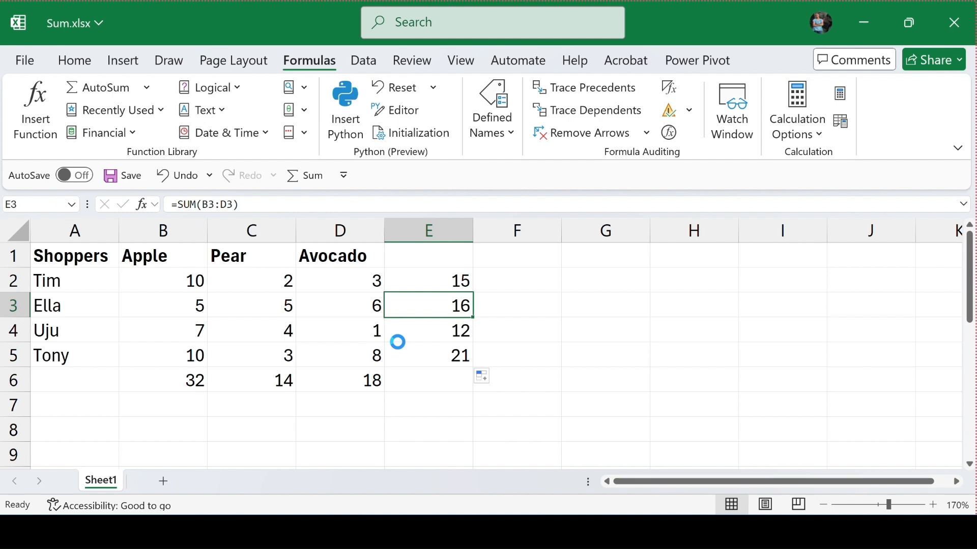
pyautogui.press('Delete')
pyautogui.press('Down')
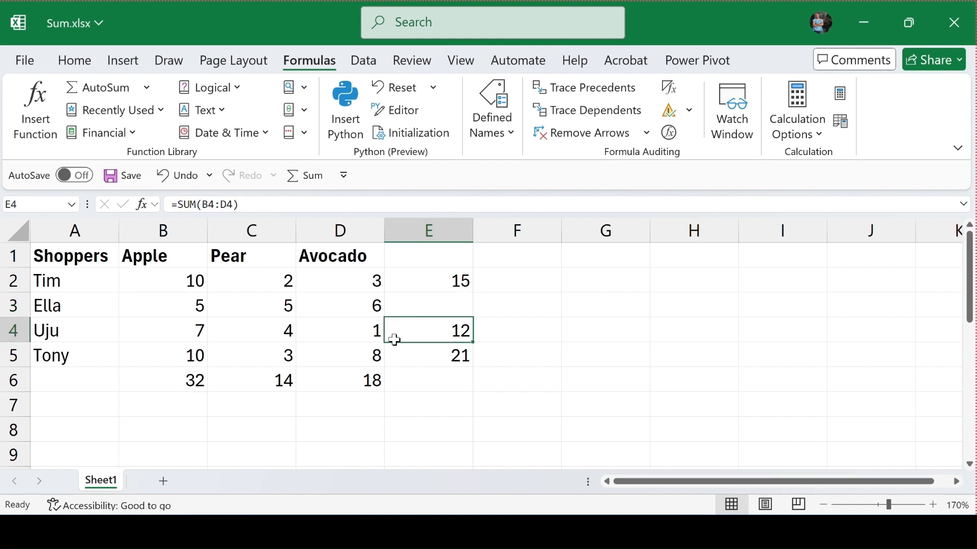
pyautogui.press('Delete')
pyautogui.press('Down')
pyautogui.press('Delete')
# - Extend the SUM formula from E2 down through E5 to total the remaining shoppers' rows
pyautogui.click(442, 283)
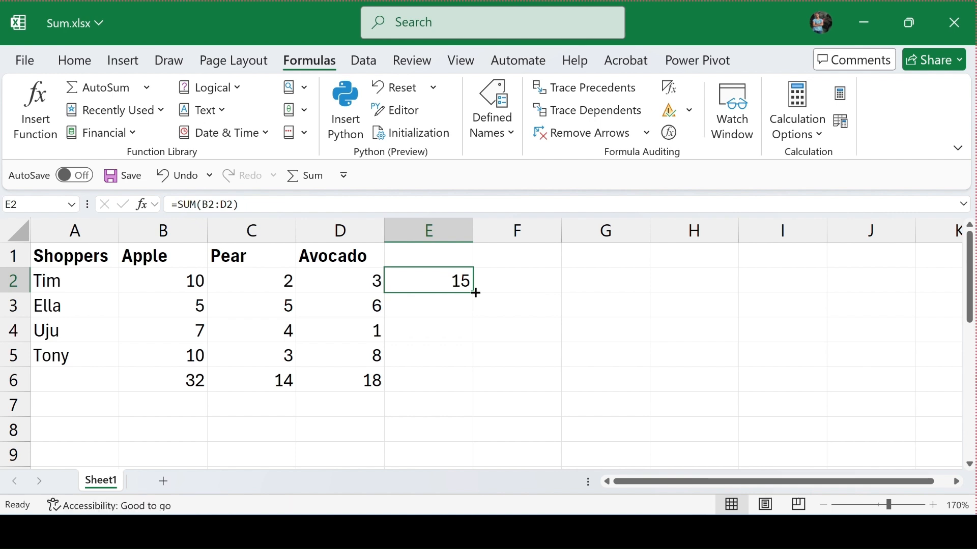
pyautogui.moveTo(475, 293); pyautogui.dragTo(390, 359)
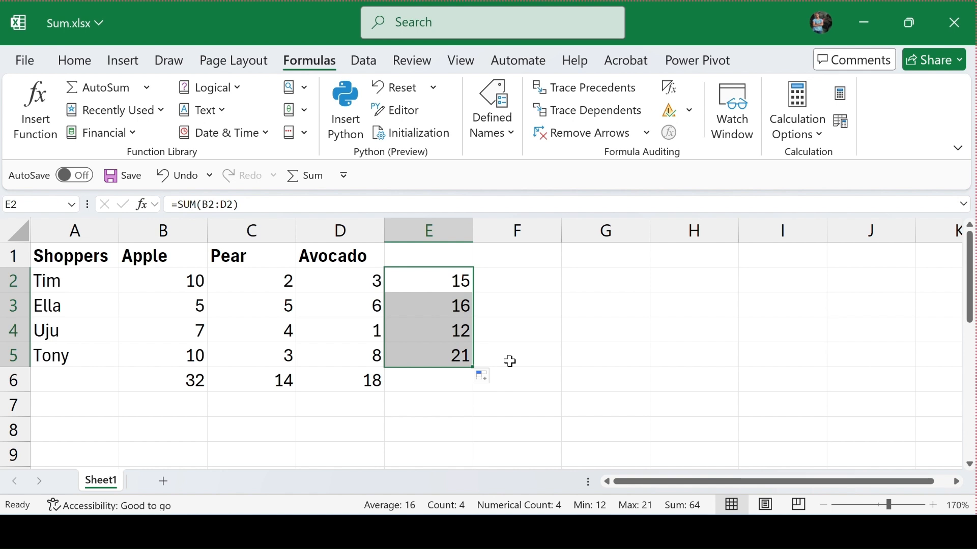
pyautogui.press('Right')
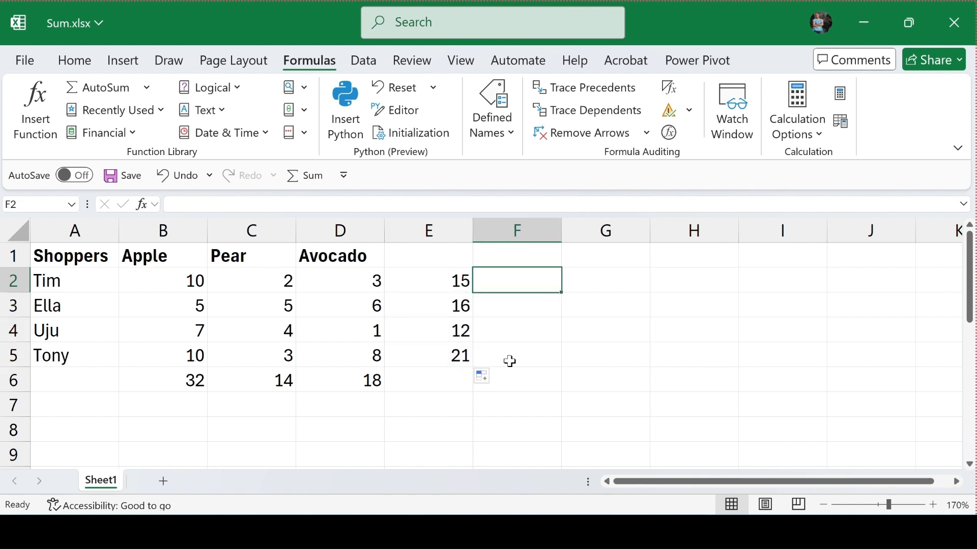